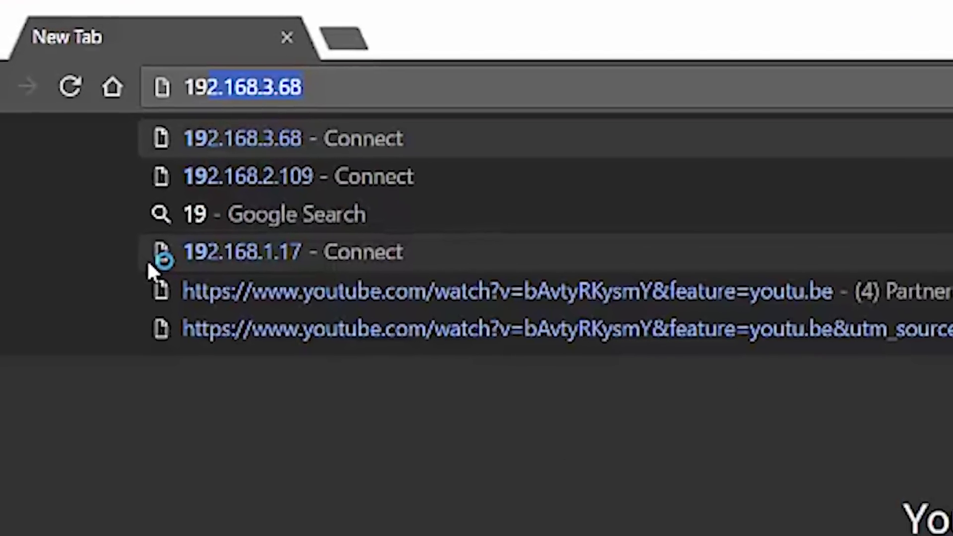
# - Load the Conference Room page at 192.168.3.68 and download the Solstice app
pyautogui.press('Return')
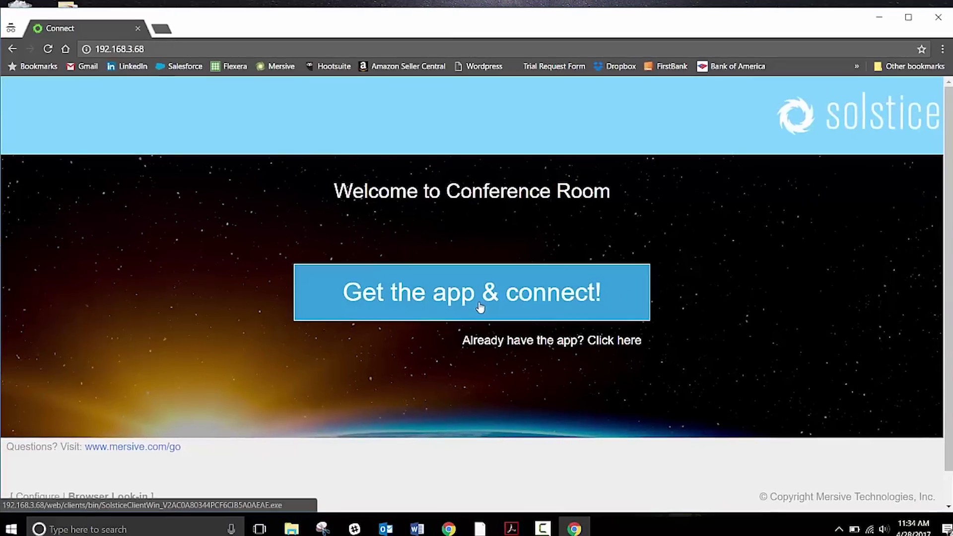
pyautogui.click(480, 307)
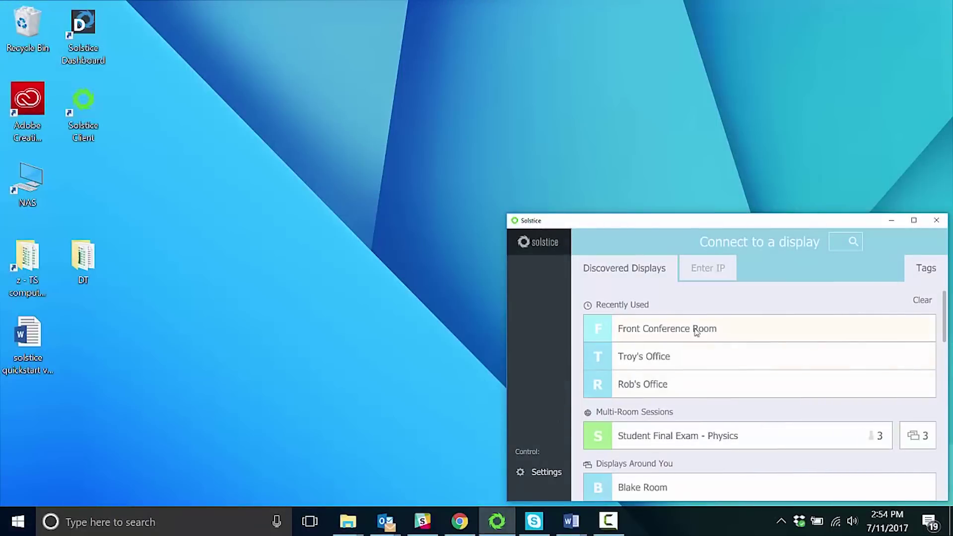
# - Connect the laptop to the Conference Room display from the Discovered Displays list
pyautogui.click(696, 331)
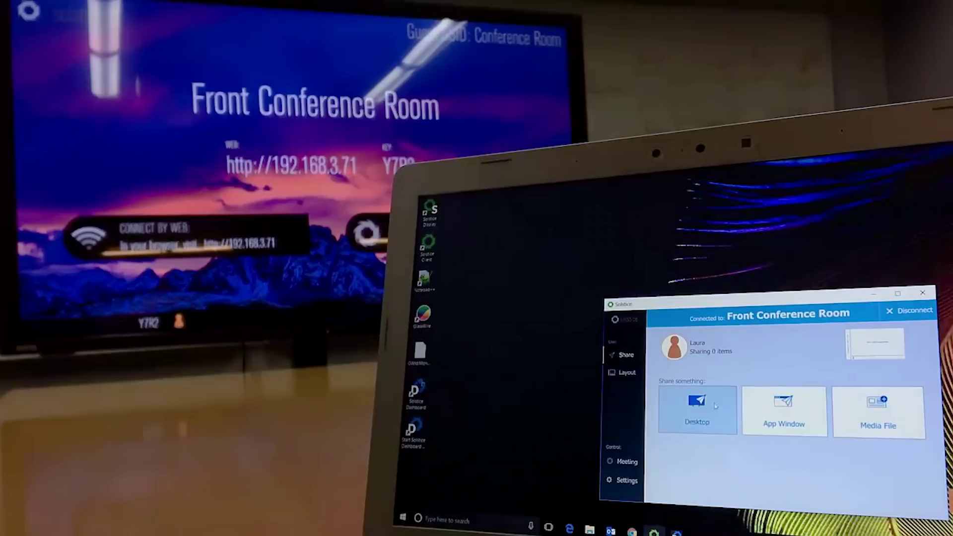
# - Share the whole laptop desktop, then share only the Excel chart window
pyautogui.click(712, 407)
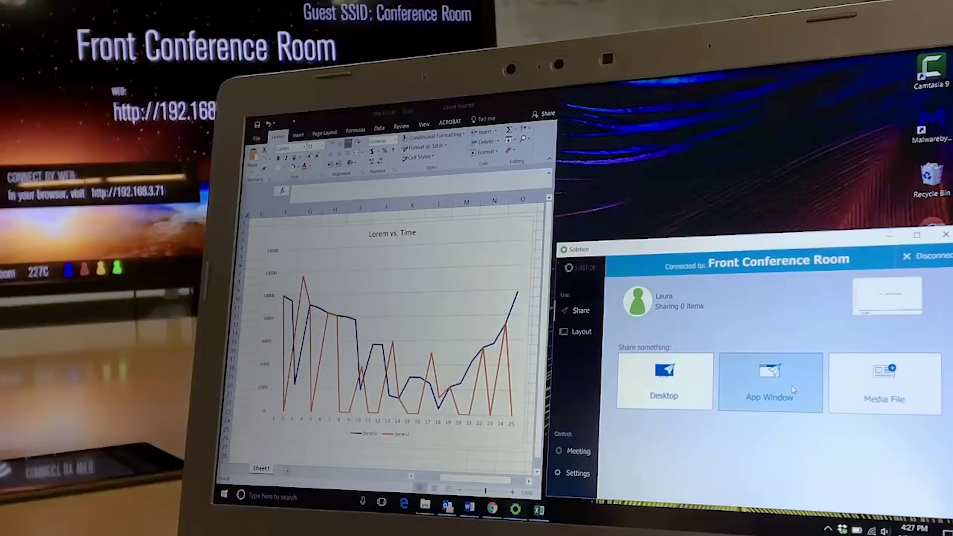
pyautogui.click(794, 389)
pyautogui.click(457, 343)
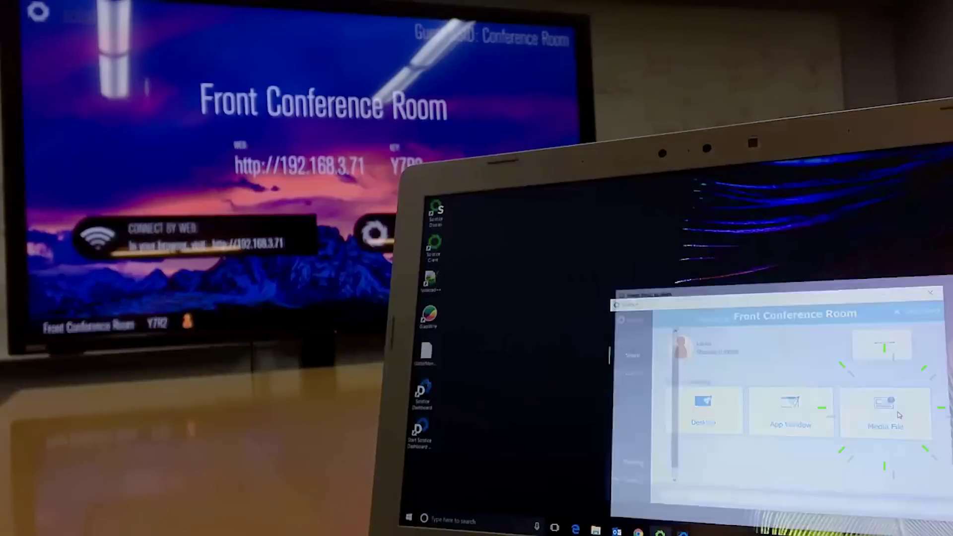
# - Choose media files and share them to the display
pyautogui.click(884, 413)
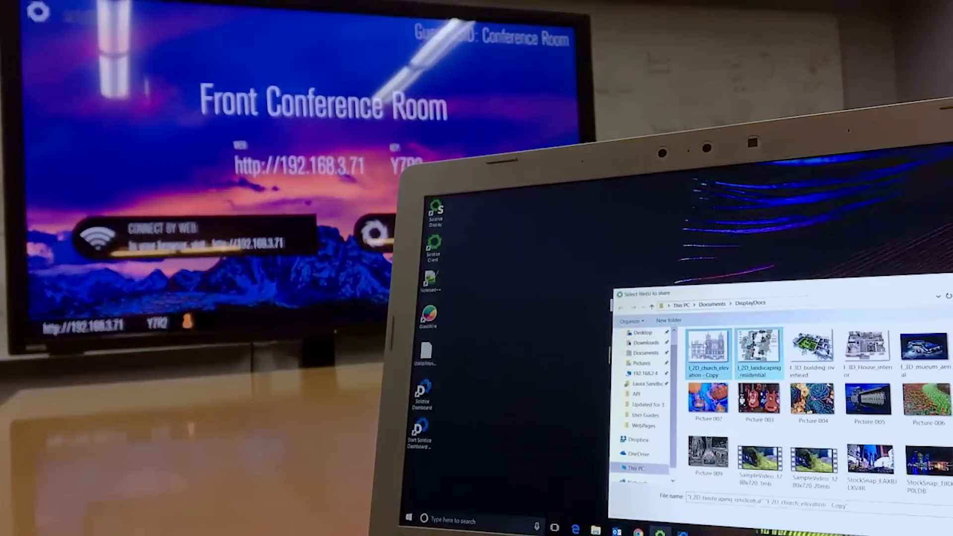
pyautogui.press('Return')
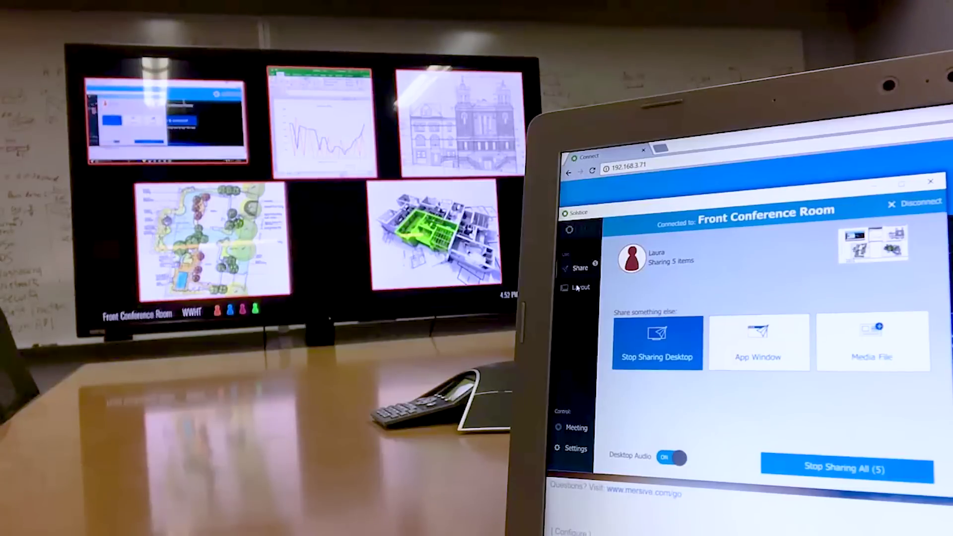
# - Move the landscape plan to the top centre and enlarge the chart post
pyautogui.click(576, 289)
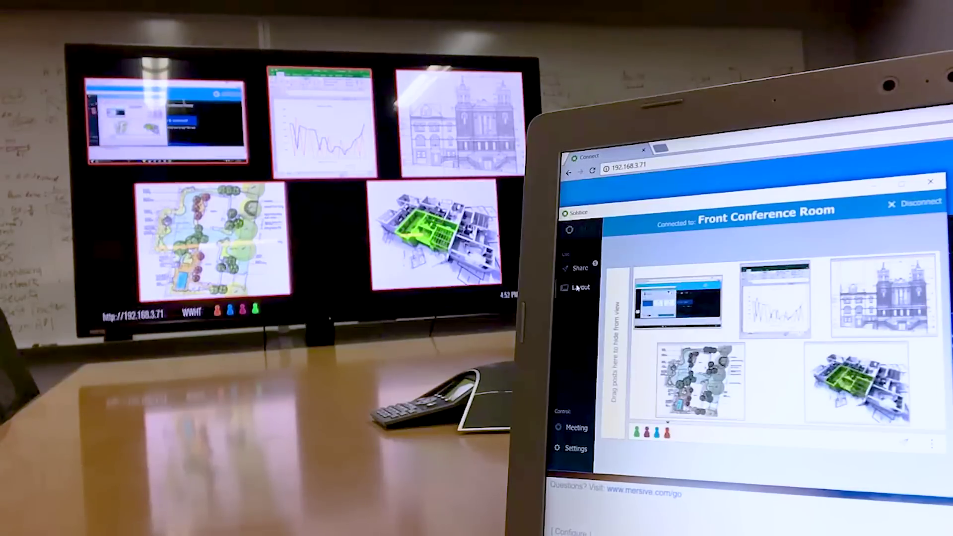
pyautogui.moveTo(700, 380); pyautogui.dragTo(778, 320)
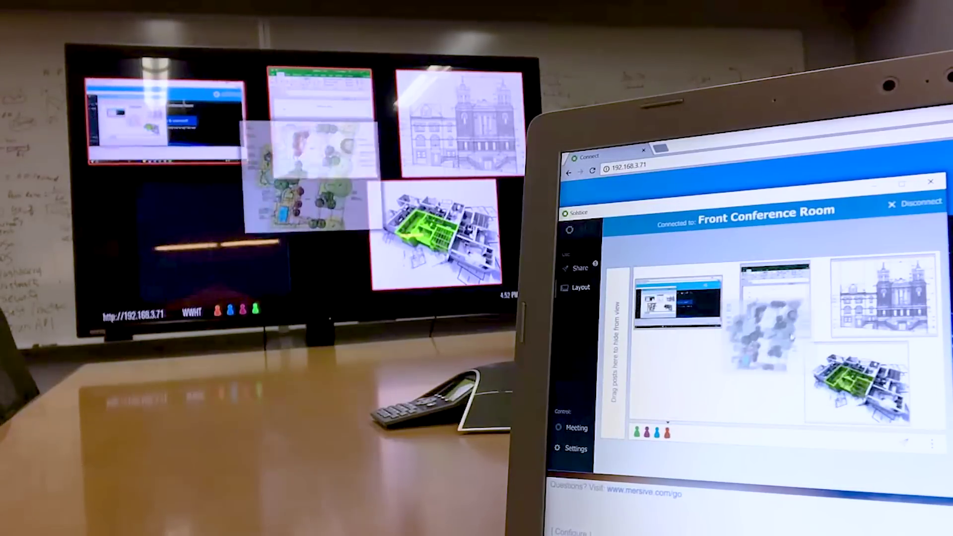
pyautogui.click(895, 273)
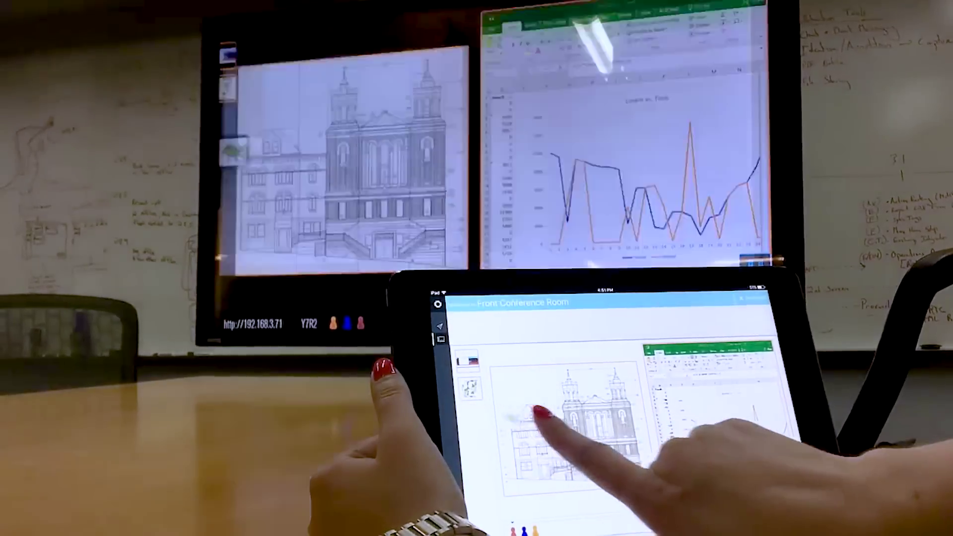
# - Drag the 3D model thumbnail from the iPad's side list back onto the wall display
pyautogui.moveTo(470, 419); pyautogui.dragTo(563, 405)
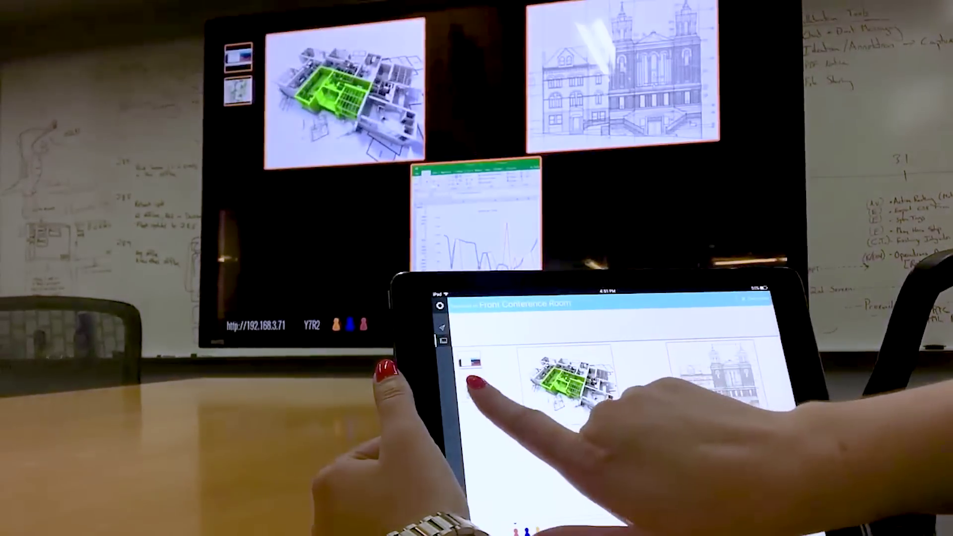